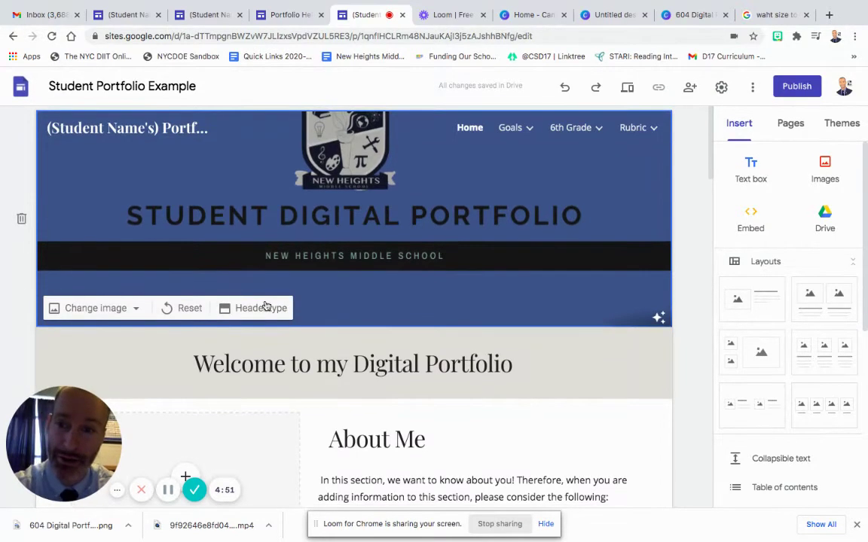
- Open the Google Sites header's Change image options, then dismiss them without changing anything
click(115, 310)
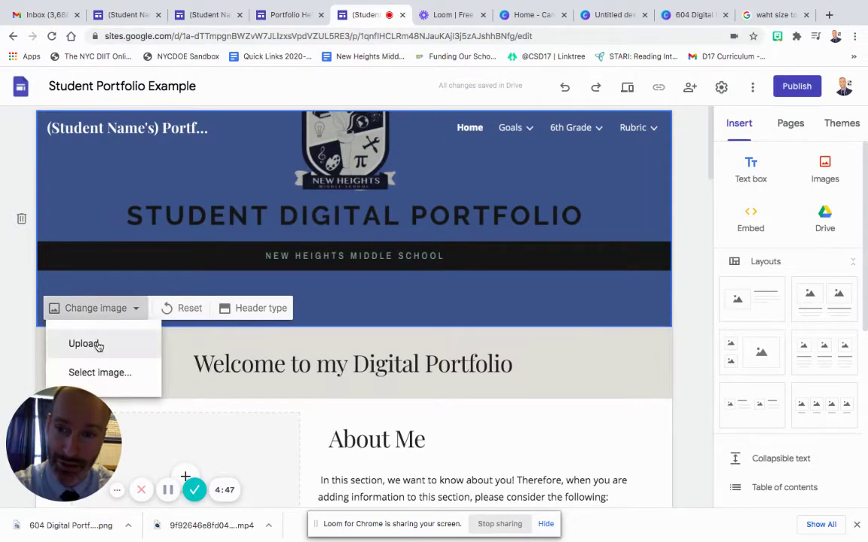
click(102, 291)
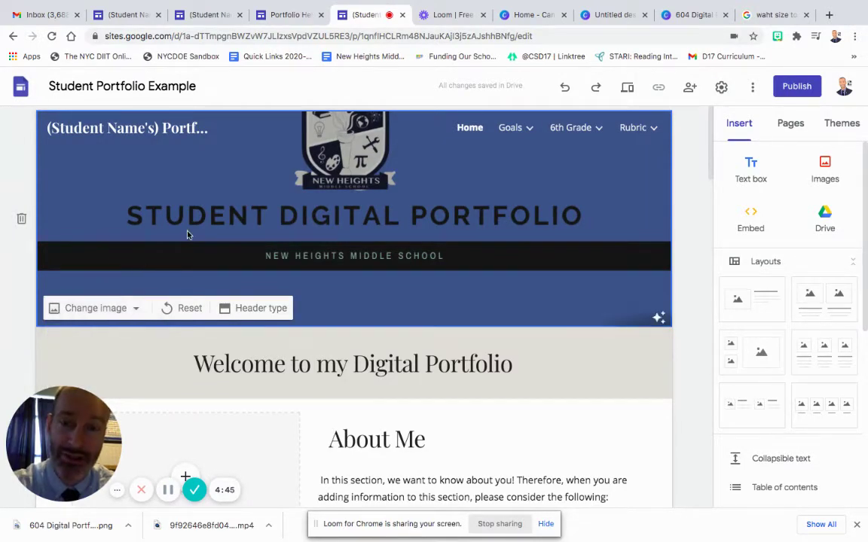
- Go to the Canva home page, then open the blank 960×250 px Untitled design
click(513, 16)
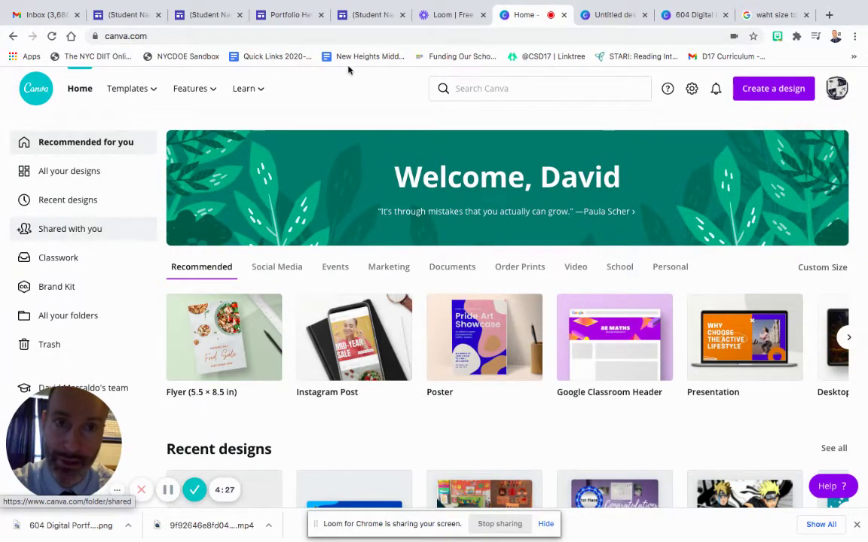
click(611, 16)
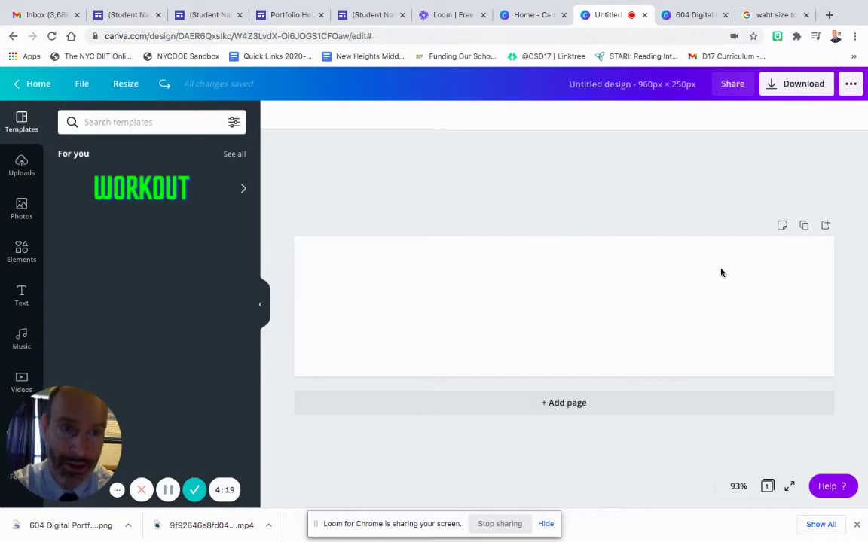
- Redo the blue background fill on the banner
click(164, 83)
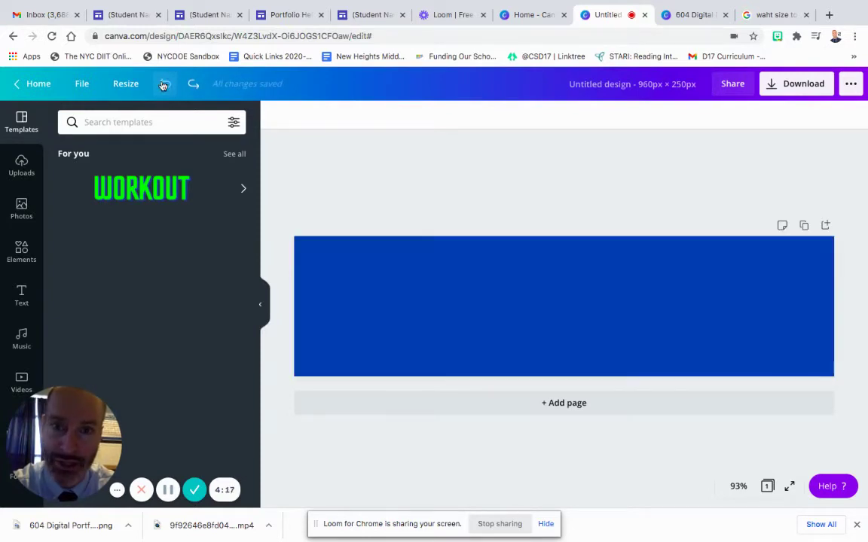
click(367, 282)
click(274, 116)
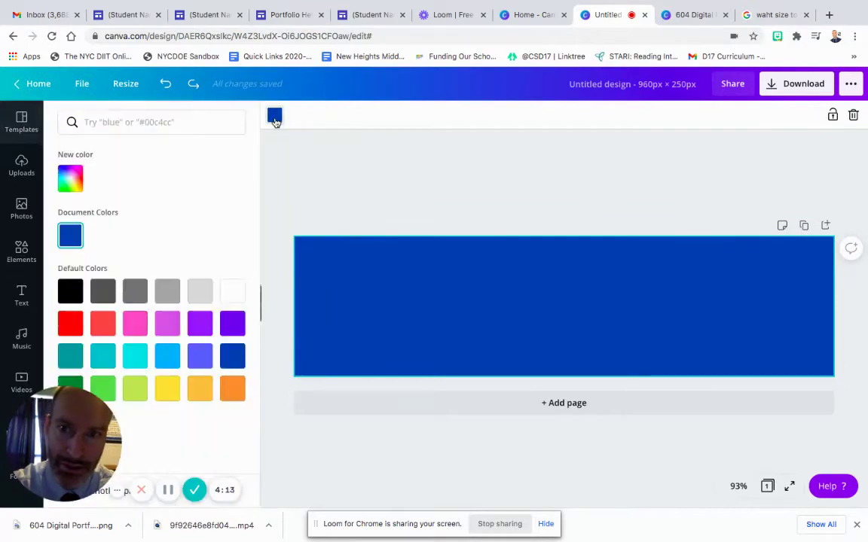
click(332, 182)
- Redo the name heading's added text and its typed letters
click(193, 86)
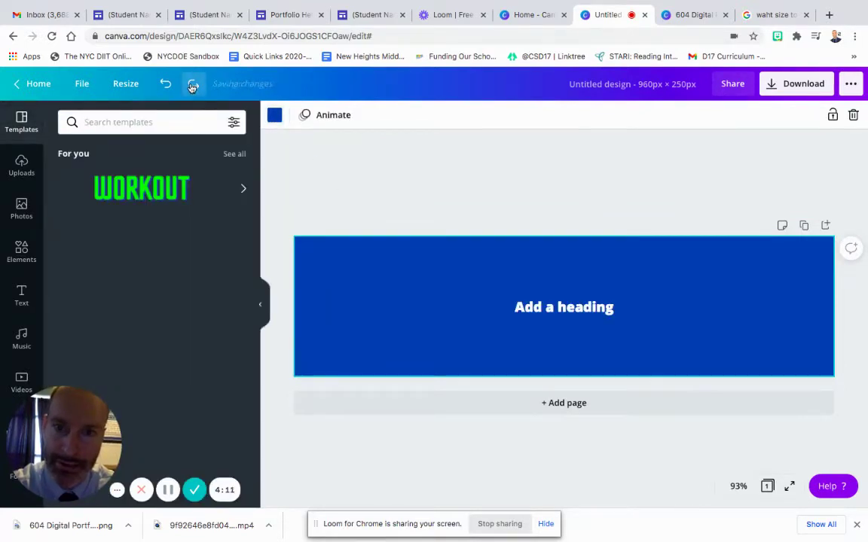
click(193, 86)
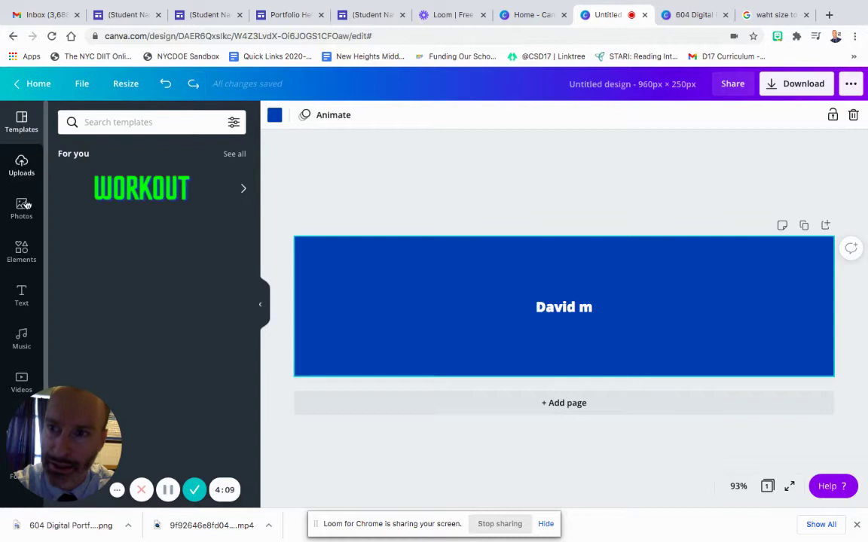
click(22, 298)
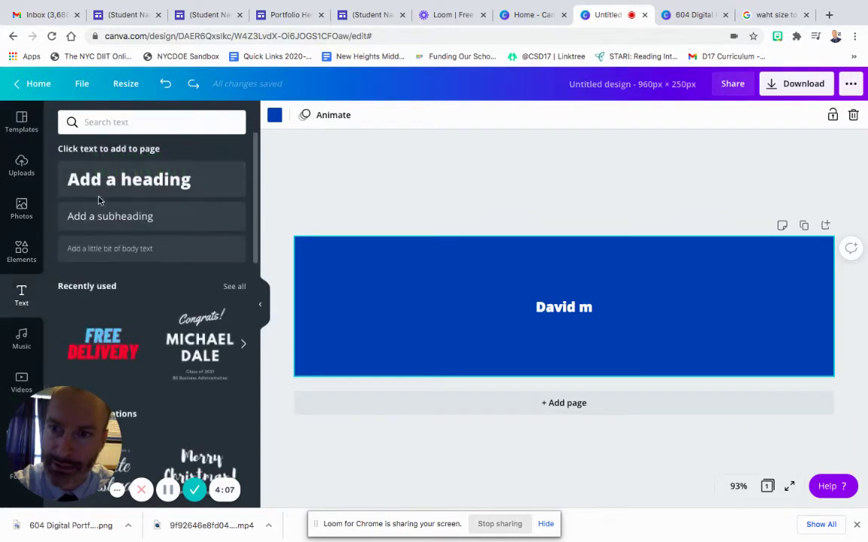
click(192, 85)
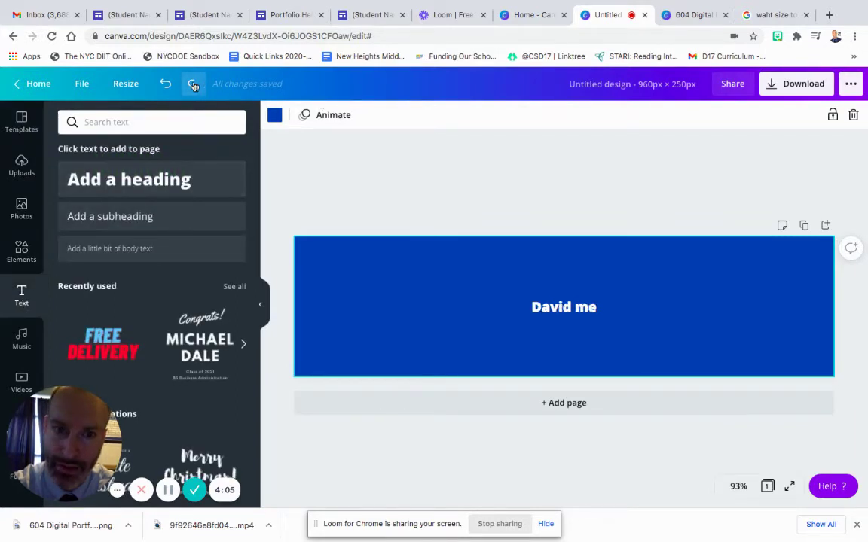
click(193, 85)
click(193, 85)
click(193, 85)
click(193, 85)
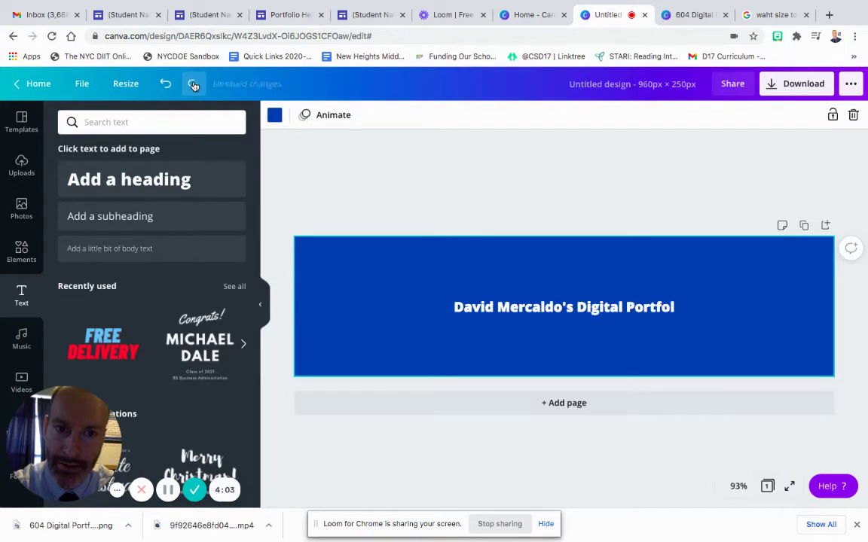
click(193, 85)
- Redo the Digital Portfolio subheading, its lower position and the Bobby Jones heading font
click(193, 85)
click(193, 85)
click(192, 86)
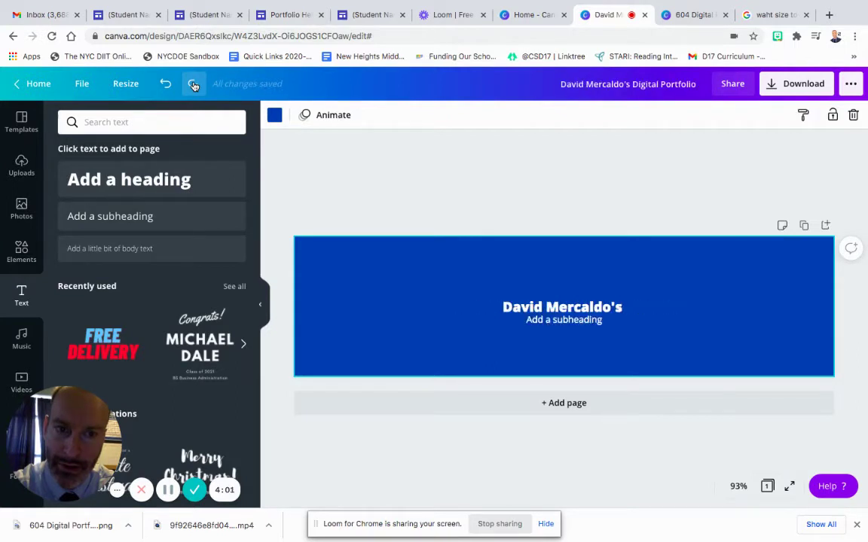
click(193, 85)
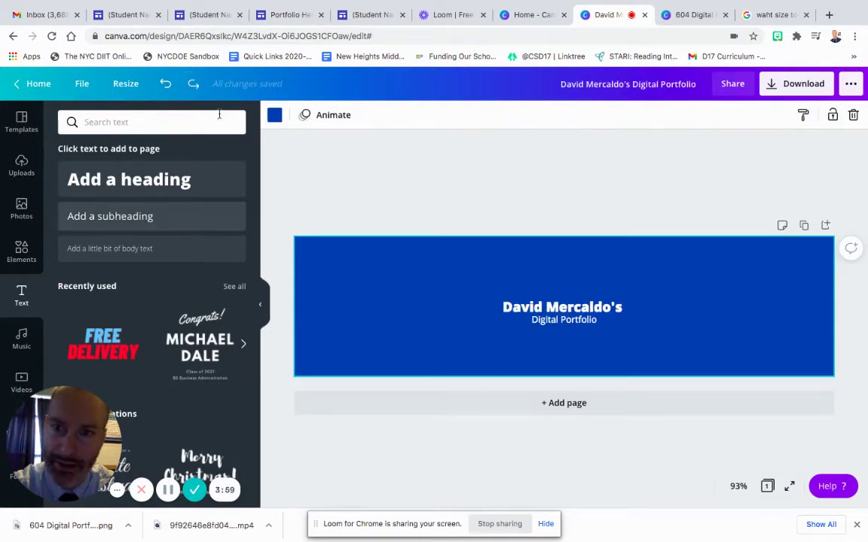
click(193, 86)
click(193, 86)
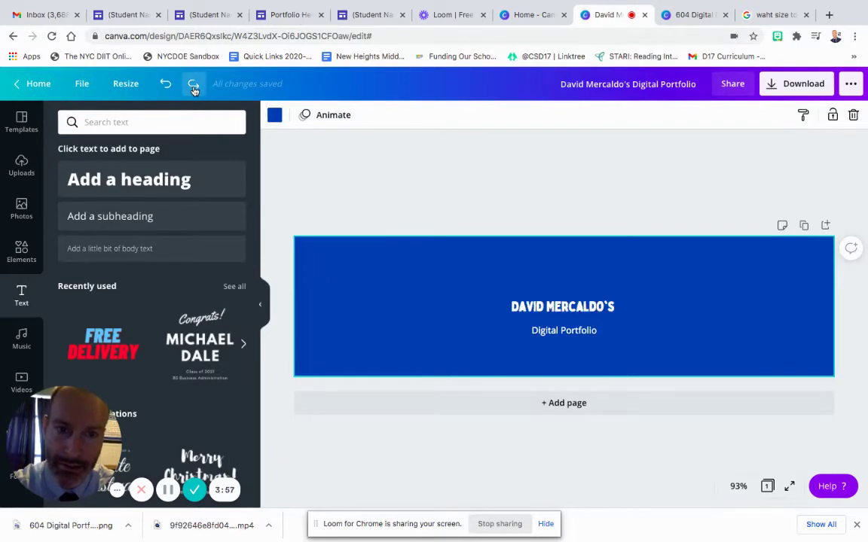
click(192, 86)
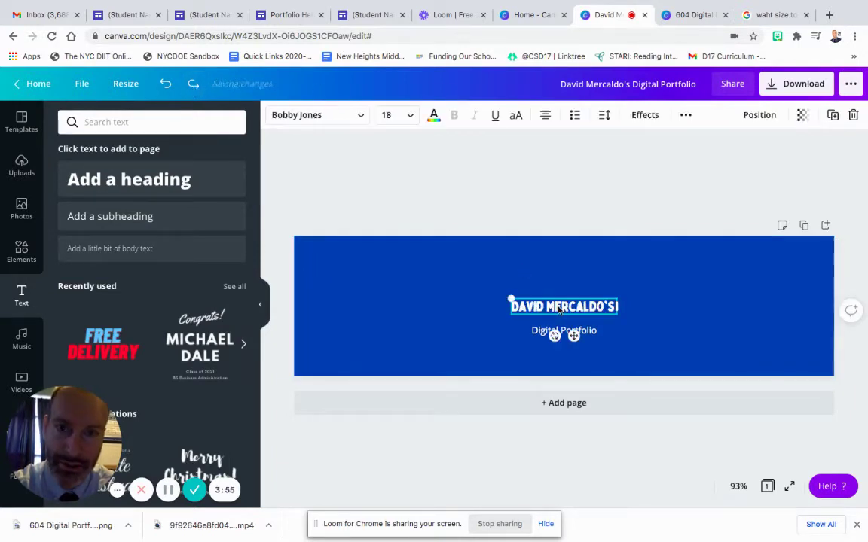
- Enlarge the name heading to size 26
click(317, 116)
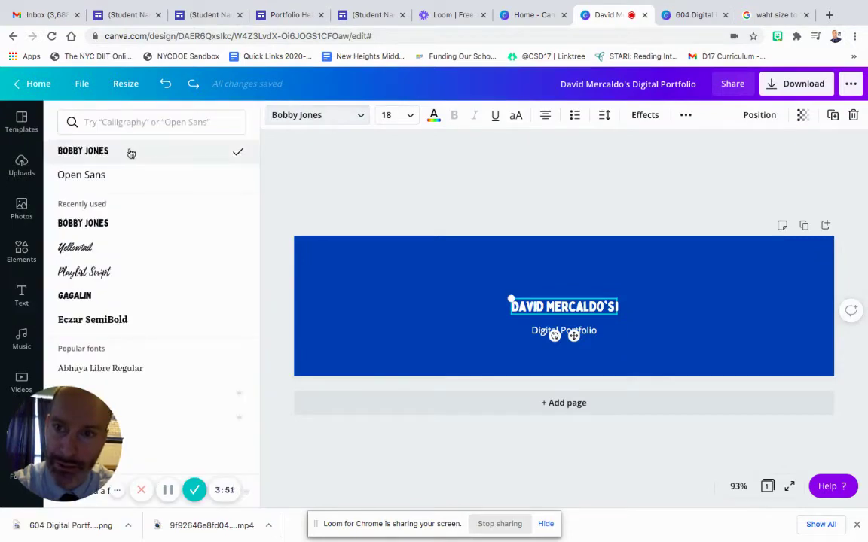
key(Escape)
click(193, 85)
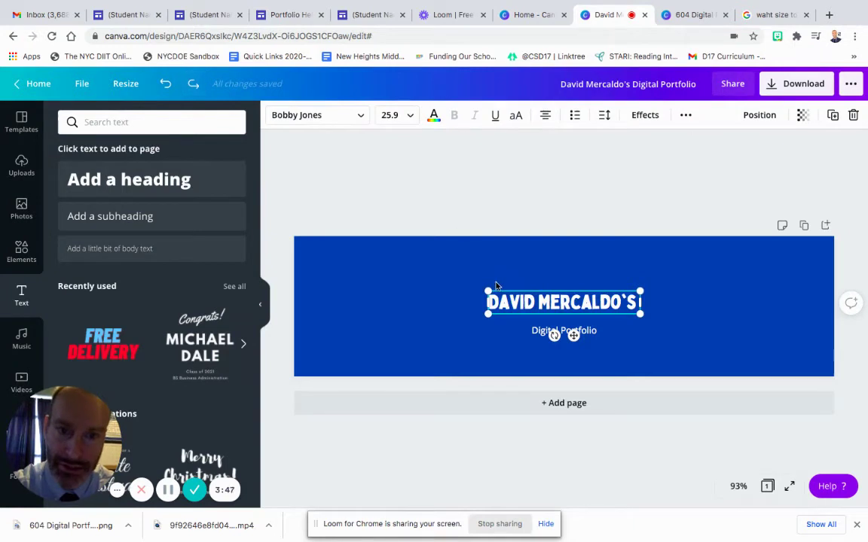
drag(487, 290, 487, 291)
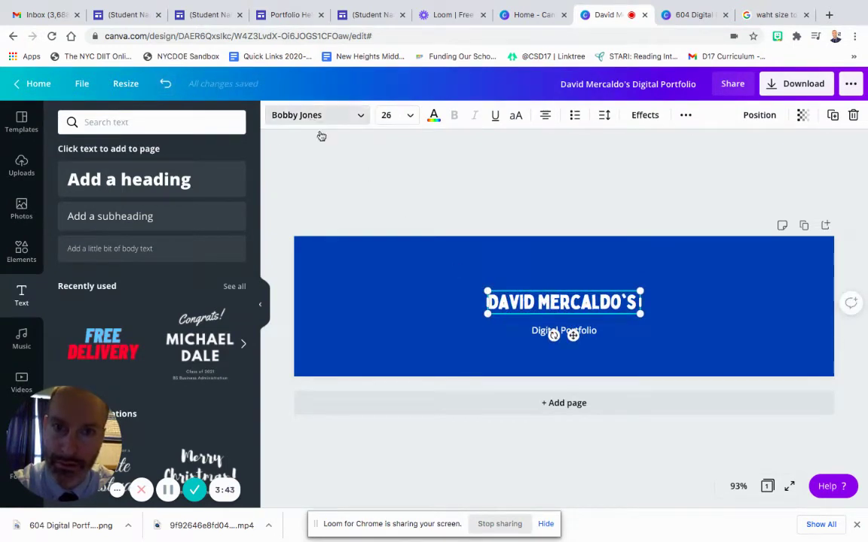
click(356, 186)
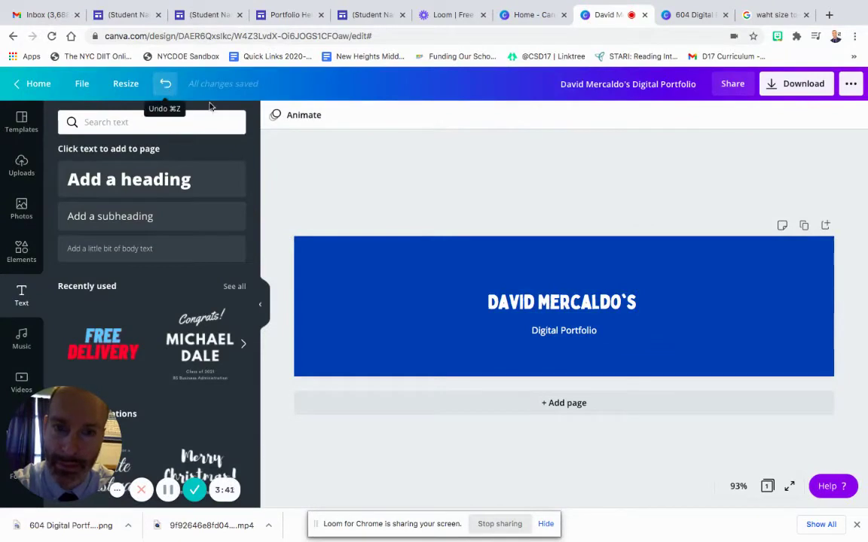
click(160, 86)
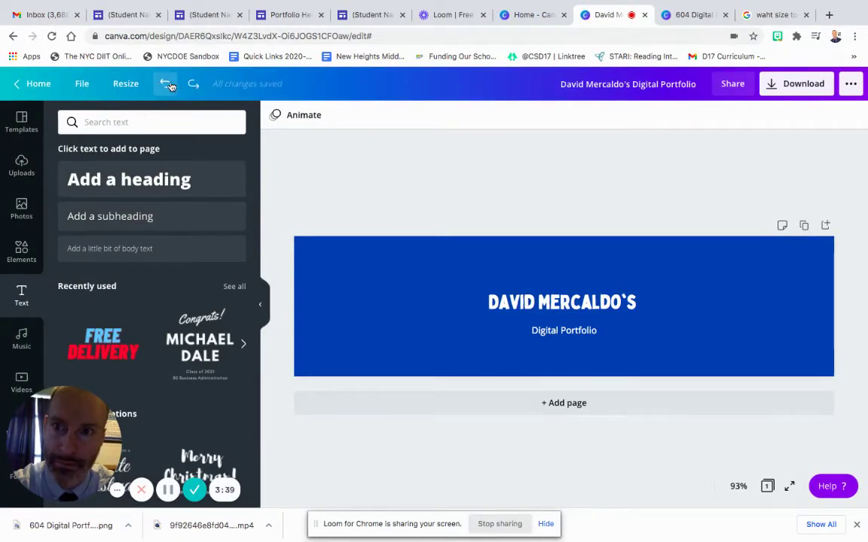
click(177, 84)
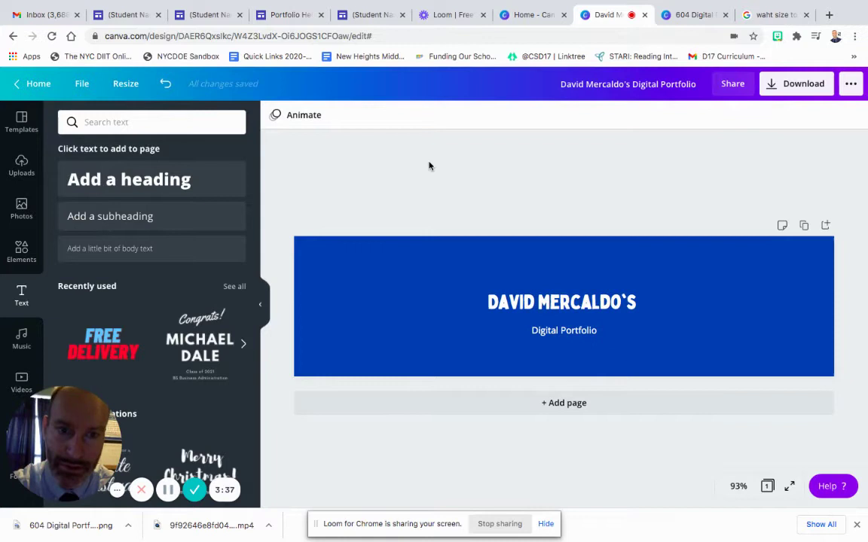
- Set the Digital Portfolio subheading to Bobby Jones at about 16.4, nudged right and down
click(609, 331)
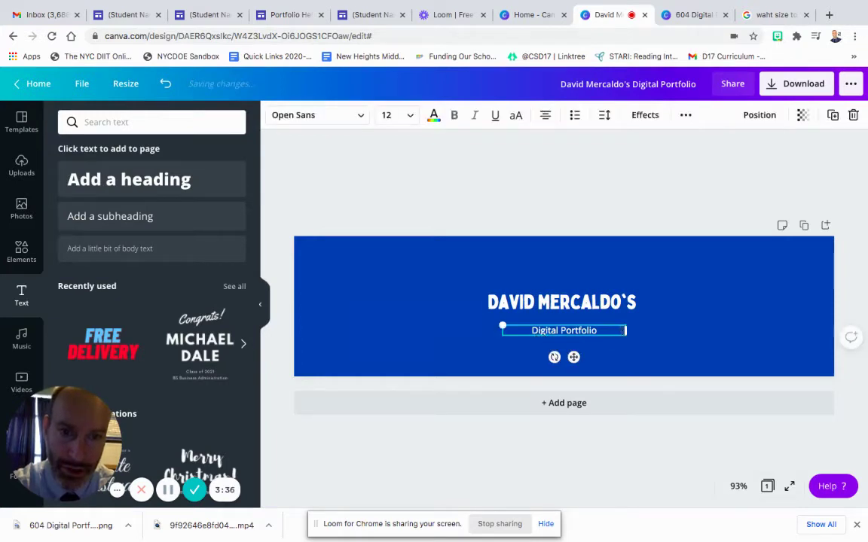
double_click(609, 331)
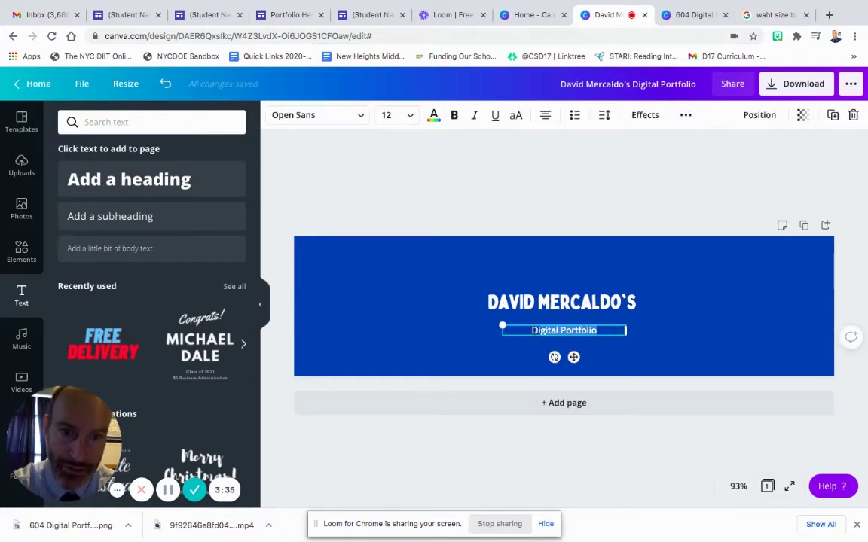
click(315, 115)
click(137, 224)
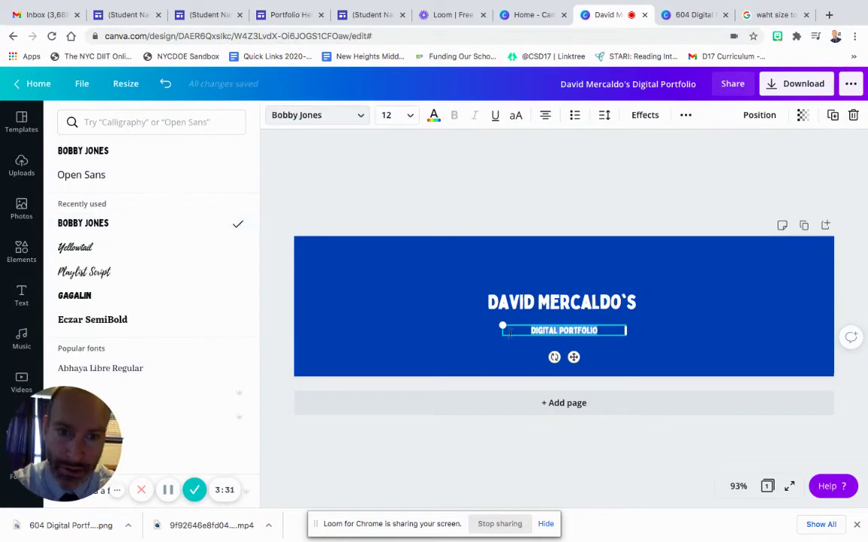
drag(484, 322, 457, 322)
drag(552, 358, 568, 365)
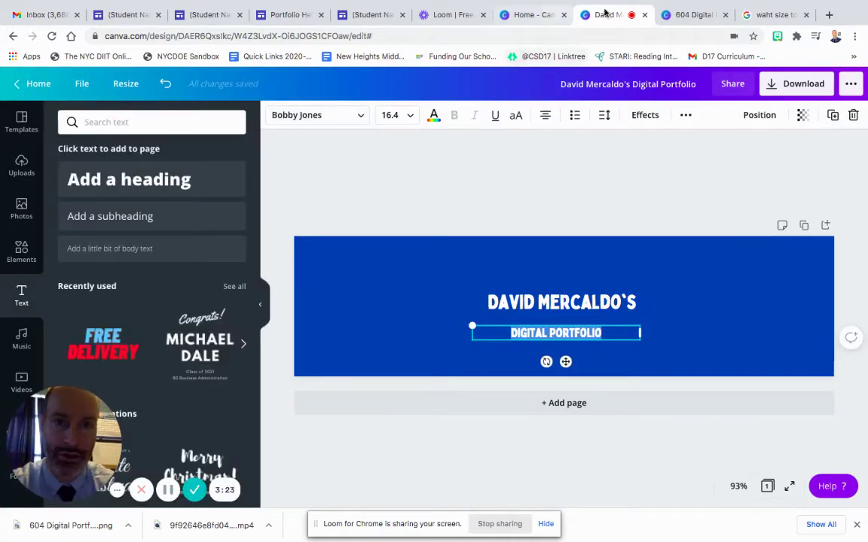
- Copy the left wave image from the 604 Digital Portfolio Header design and paste it onto the banner
click(694, 15)
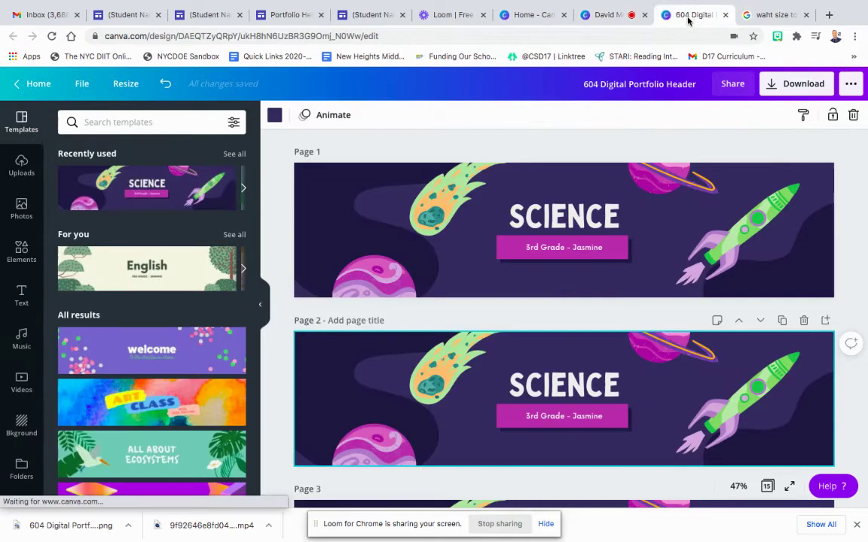
click(316, 220)
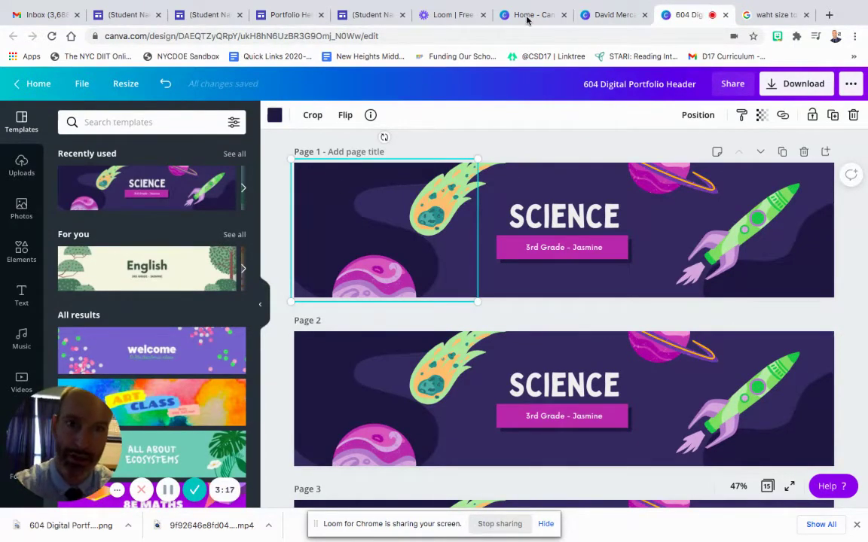
click(606, 14)
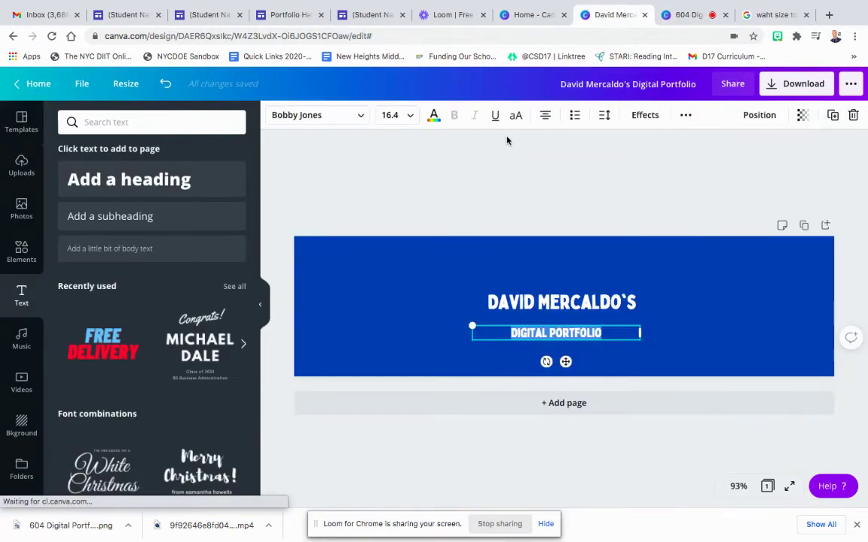
click(365, 302)
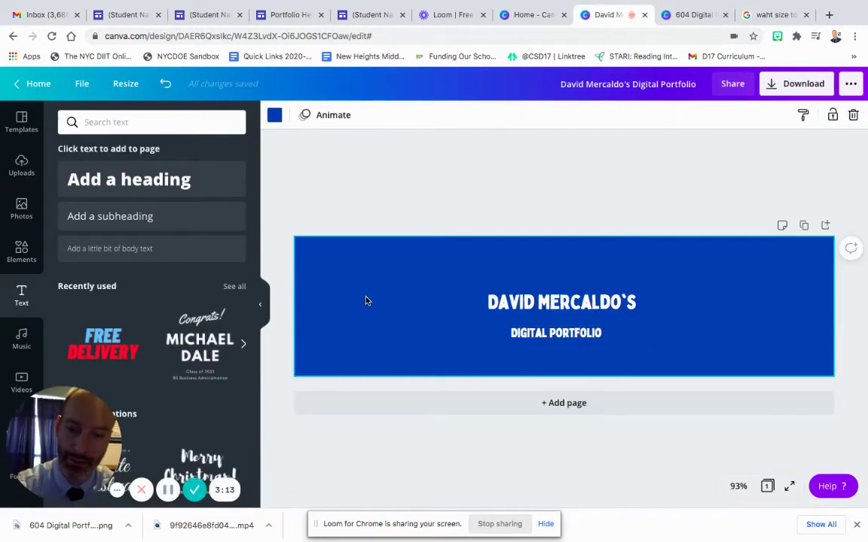
key(ctrl+v)
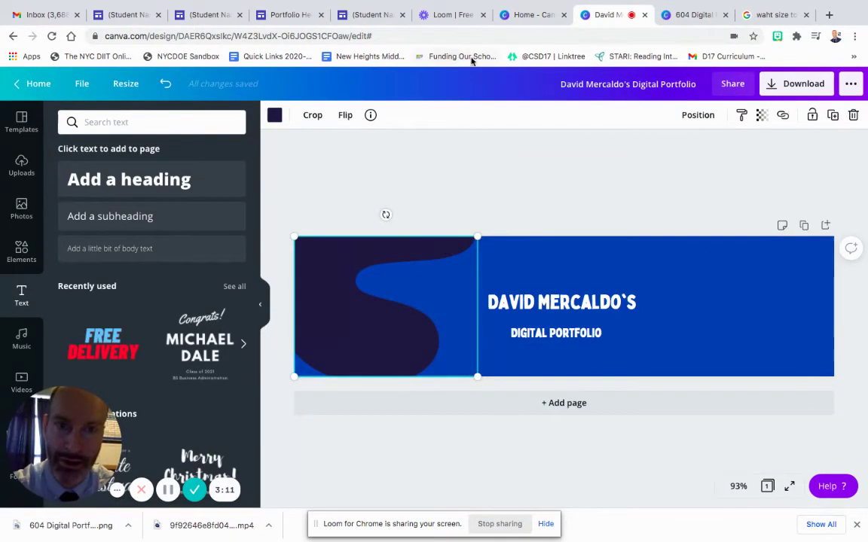
- Bring the rocket-side wave from the Science design into the banner and move it to the right end
click(681, 15)
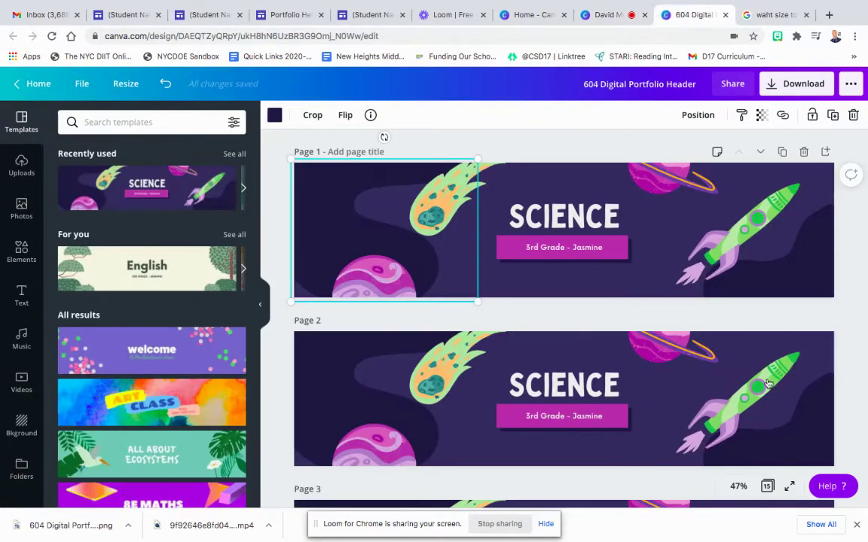
click(807, 294)
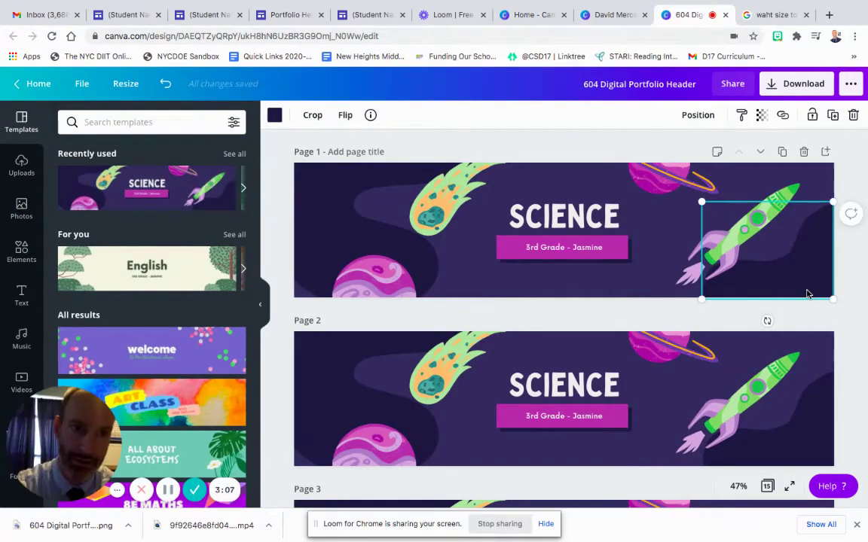
click(600, 15)
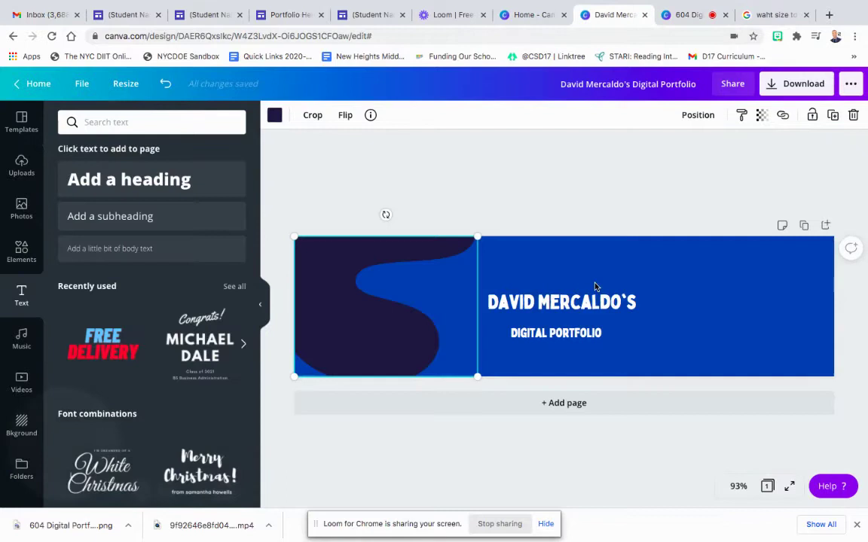
key(ctrl+z)
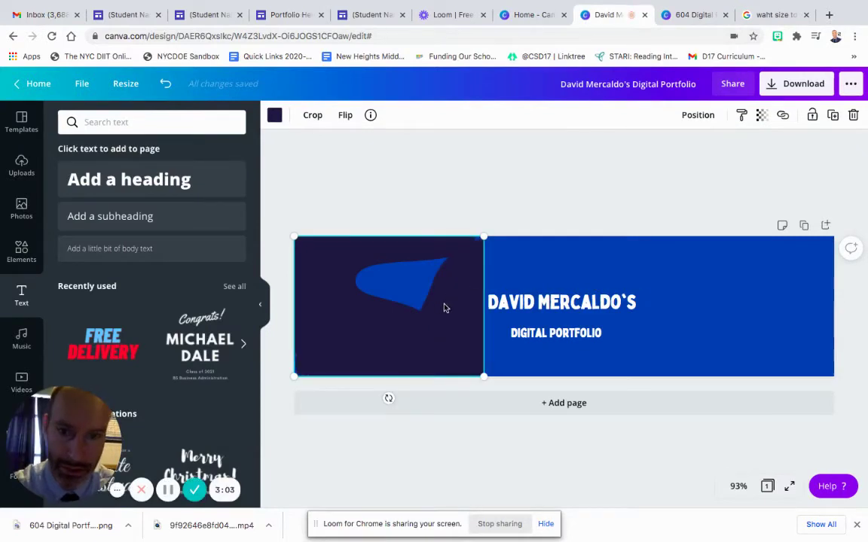
drag(537, 303, 805, 308)
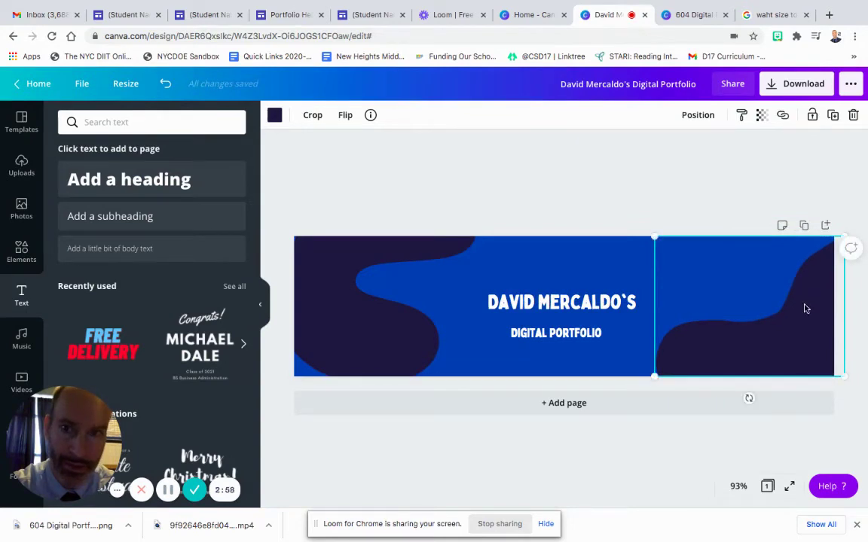
- Recolour the right and then the left wave shape to the default light blue
click(275, 117)
click(174, 357)
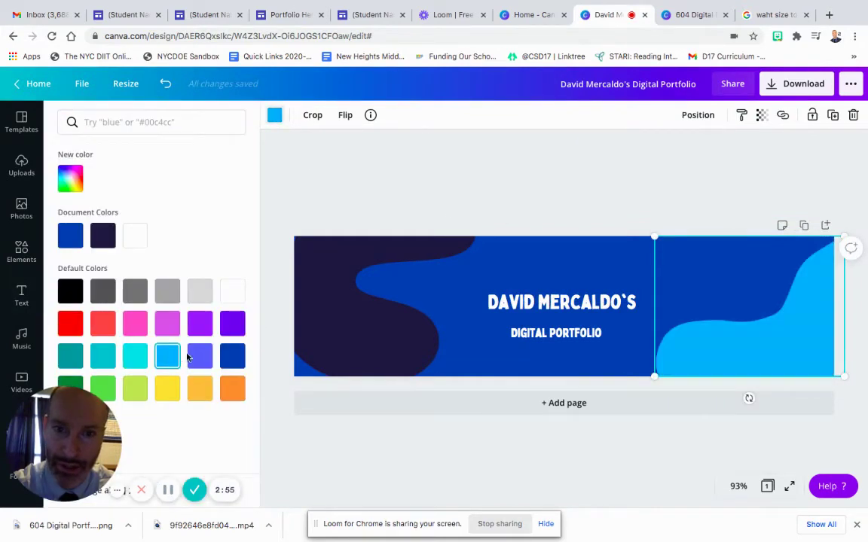
click(325, 316)
click(276, 119)
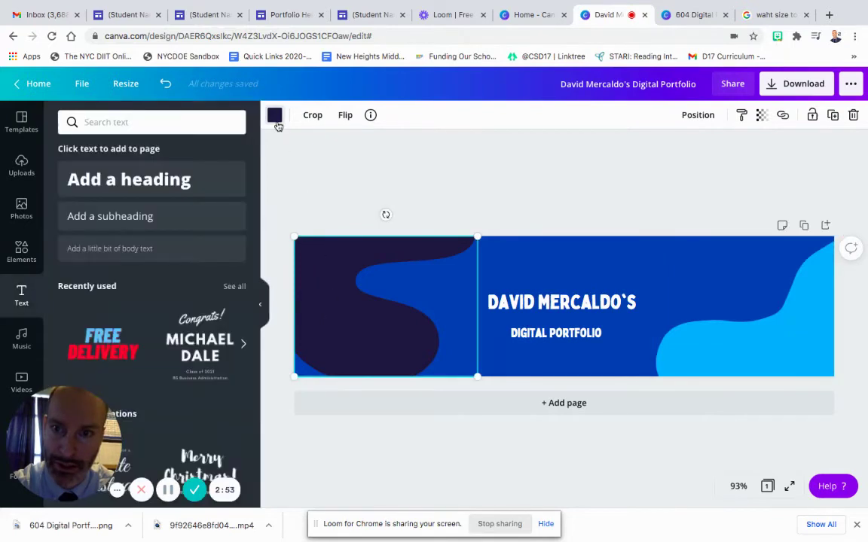
click(273, 116)
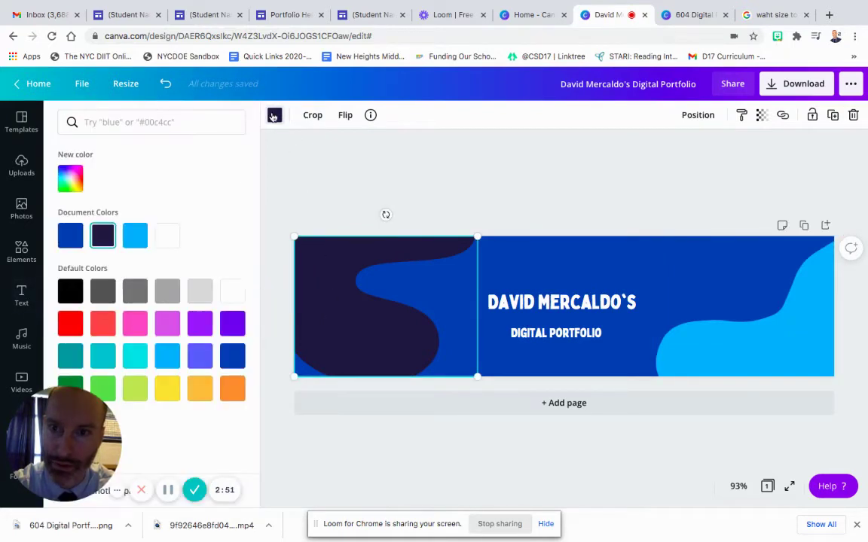
click(167, 356)
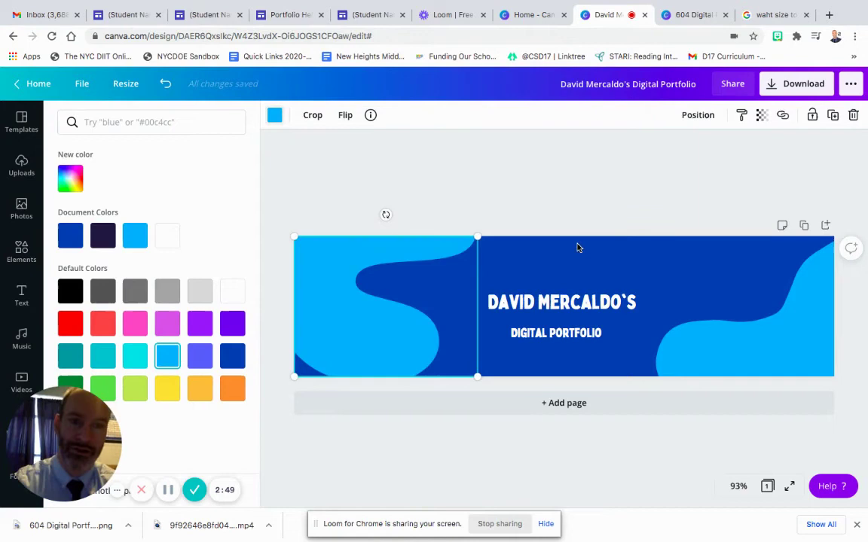
click(389, 235)
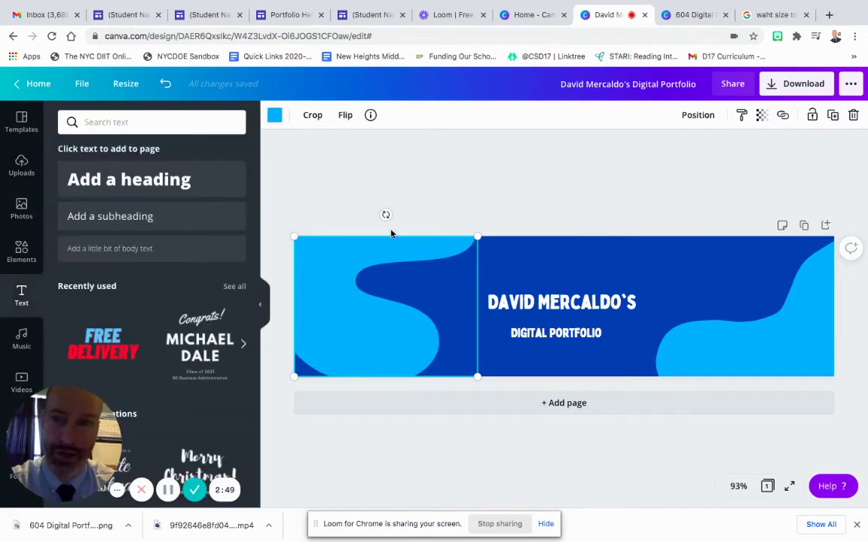
- Add the chess-pieces graphic from Elements, placed left of the title and enlarged
click(21, 253)
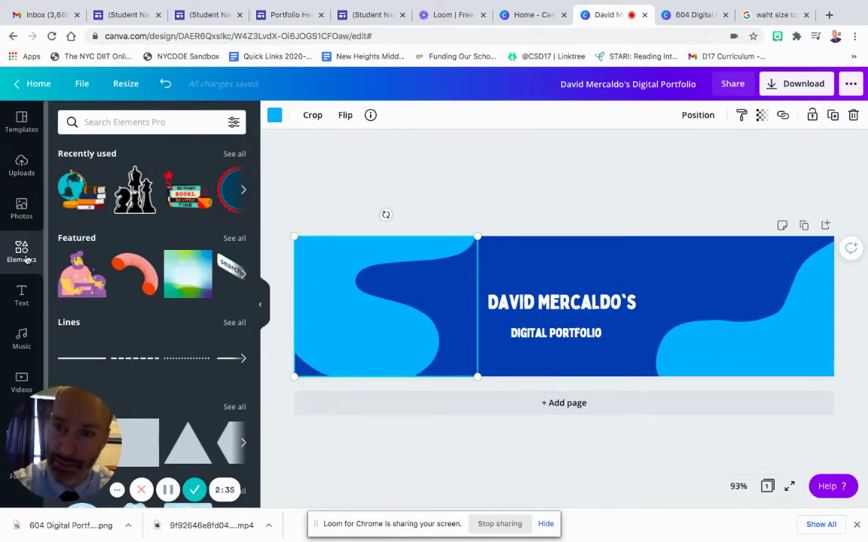
click(128, 185)
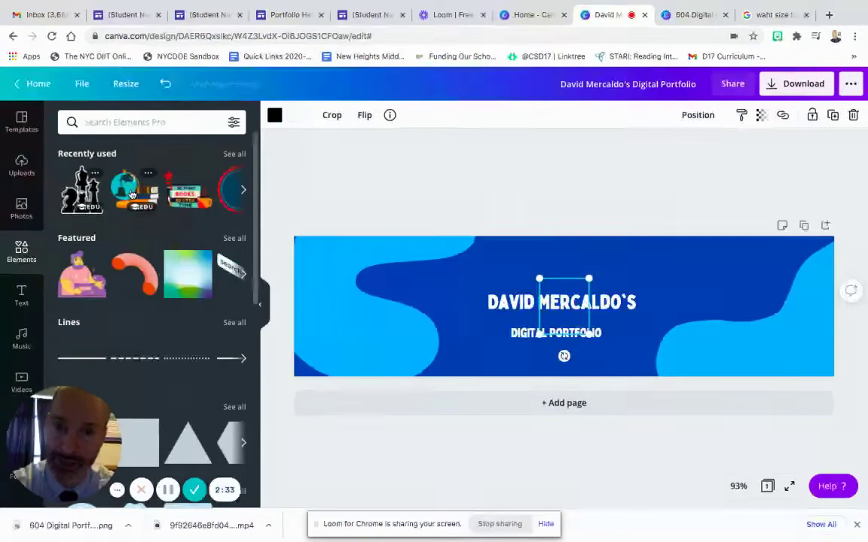
drag(563, 318, 447, 313)
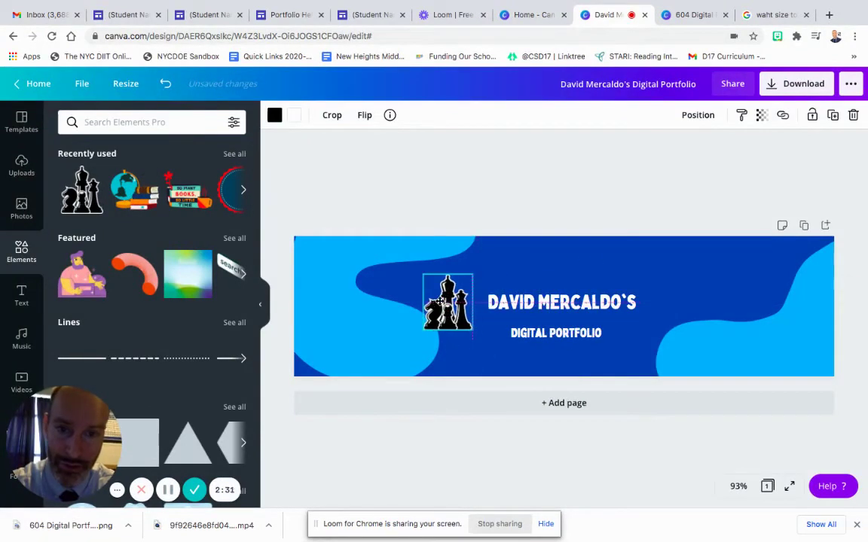
drag(412, 347, 412, 324)
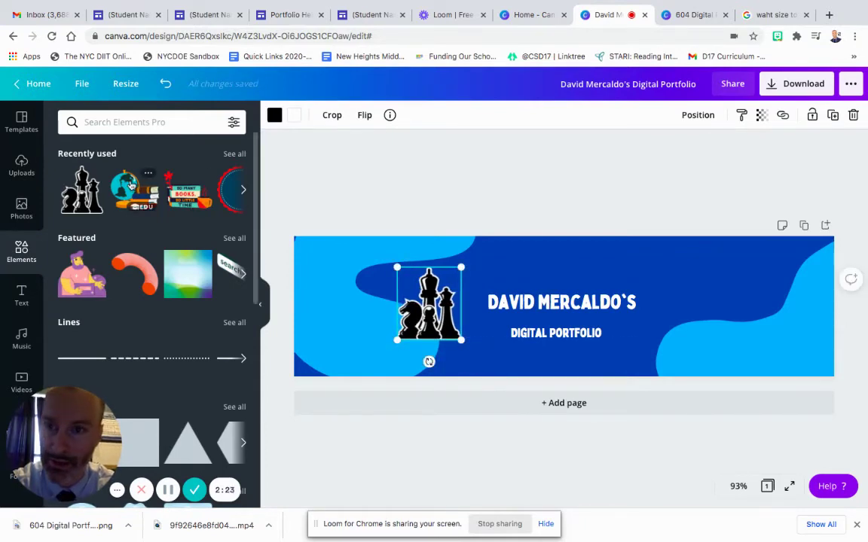
- Add the globe-and-books graphic, enlarge it and move it right of the title
click(132, 184)
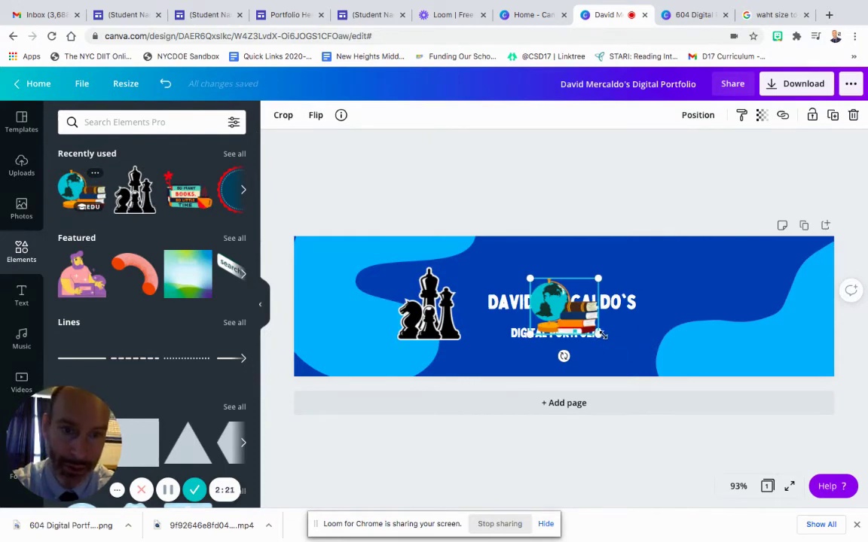
drag(603, 334, 612, 352)
drag(555, 315, 697, 306)
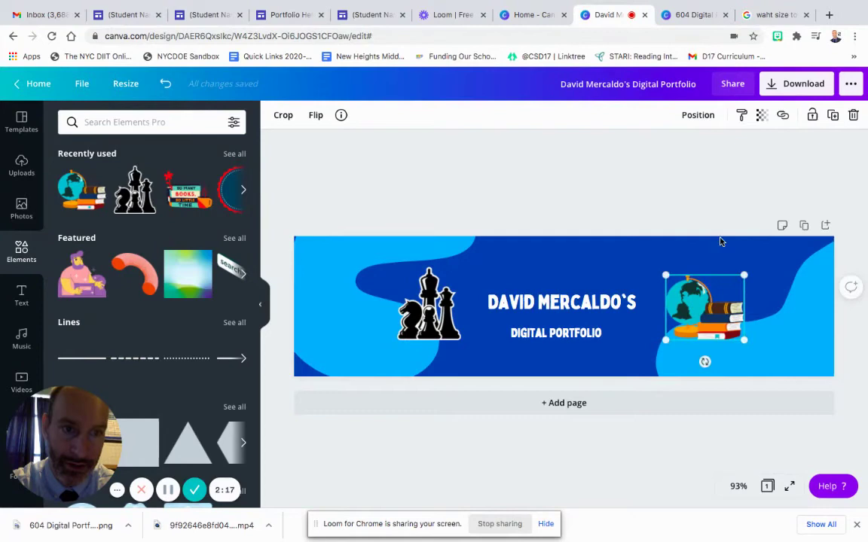
- Download the banner as a PNG file and close the 'You saved your design!' dialog
click(705, 201)
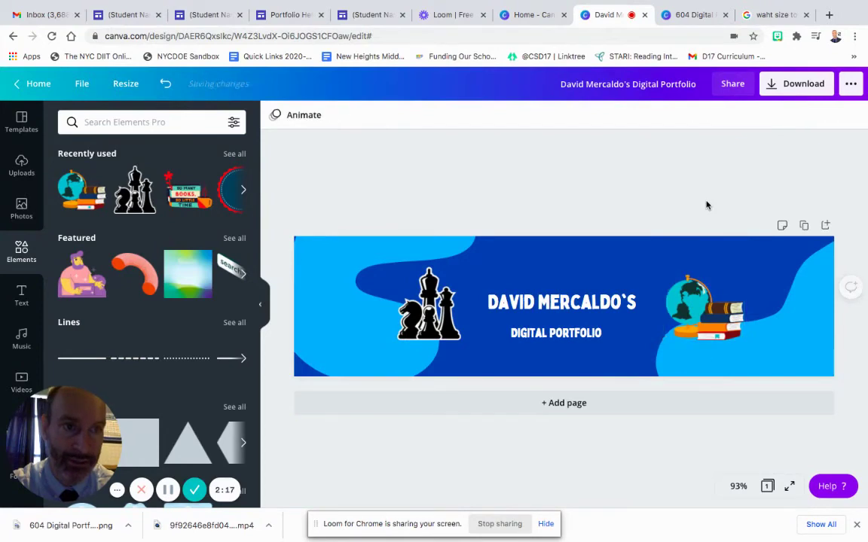
click(806, 89)
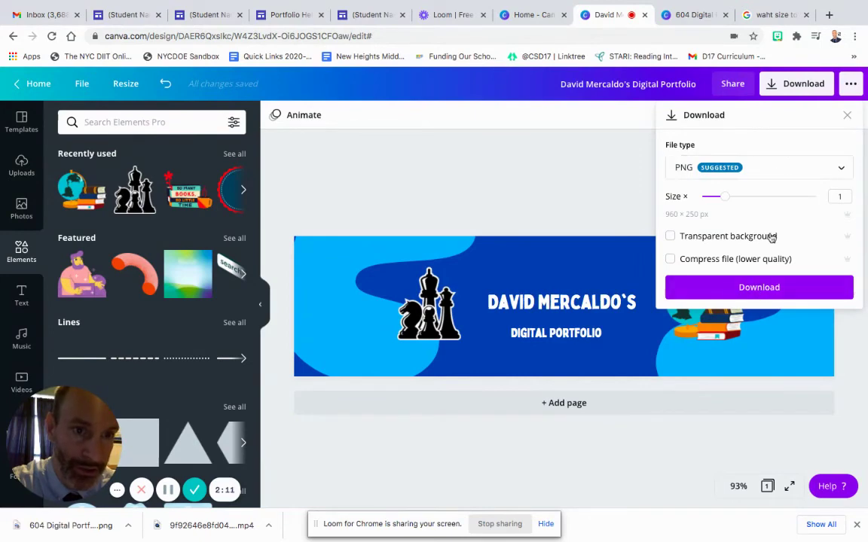
click(783, 169)
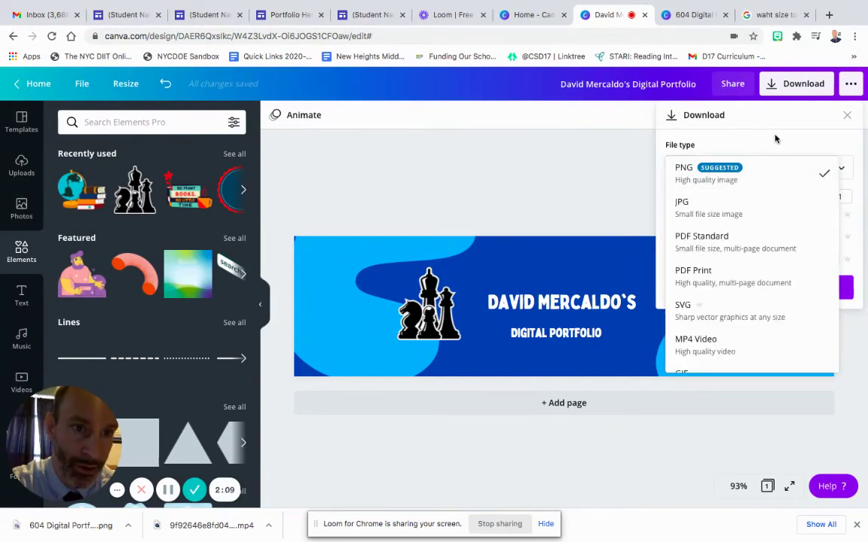
click(775, 138)
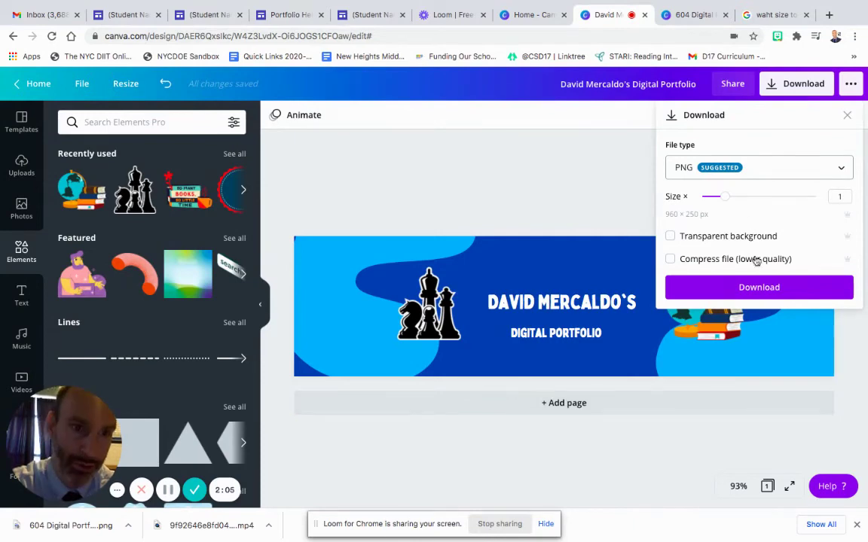
click(750, 286)
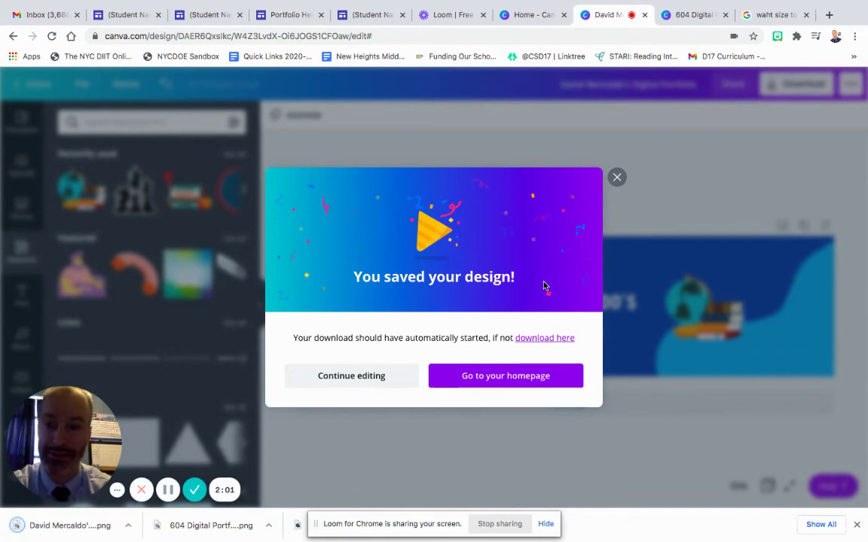
click(616, 177)
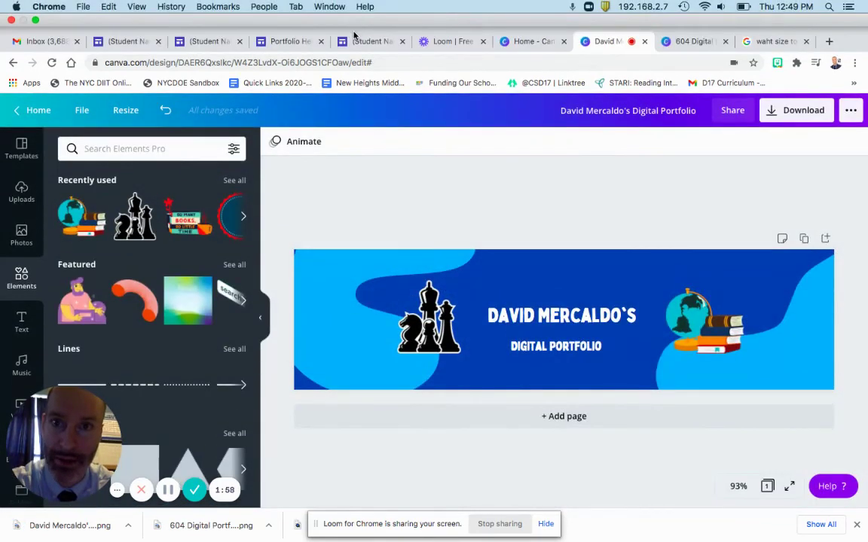
- In Google Sites, upload the downloaded banner PNG from Downloads as the header image
click(354, 41)
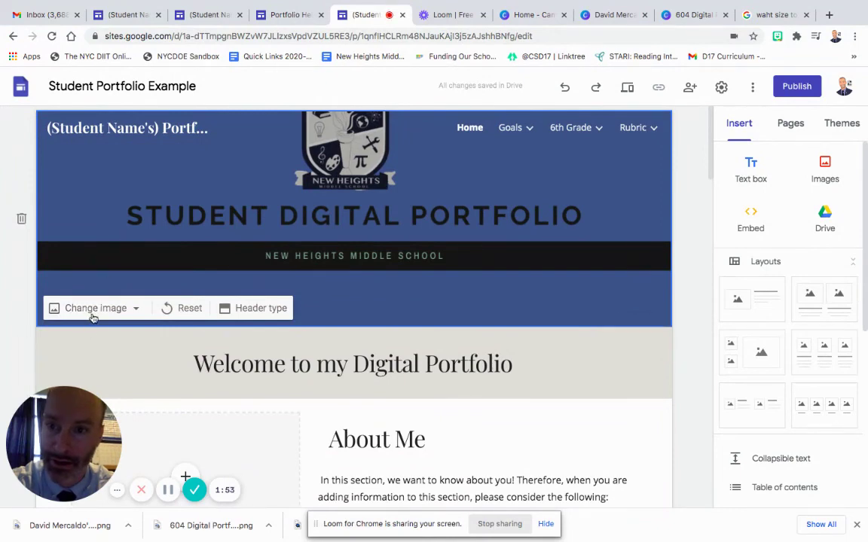
click(92, 310)
click(88, 343)
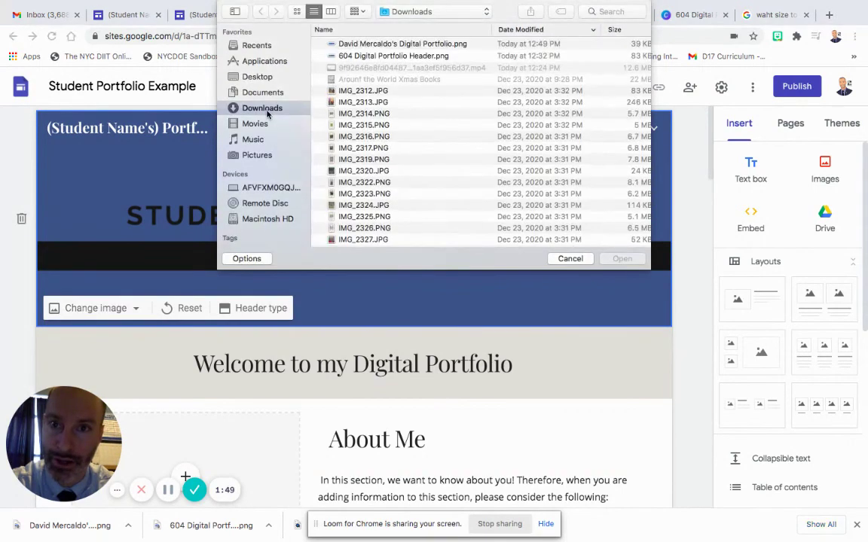
click(381, 44)
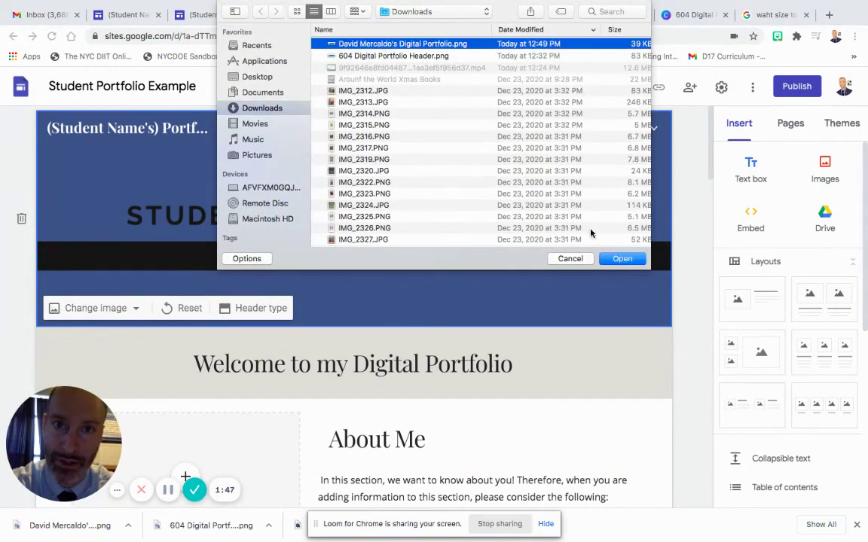
click(621, 259)
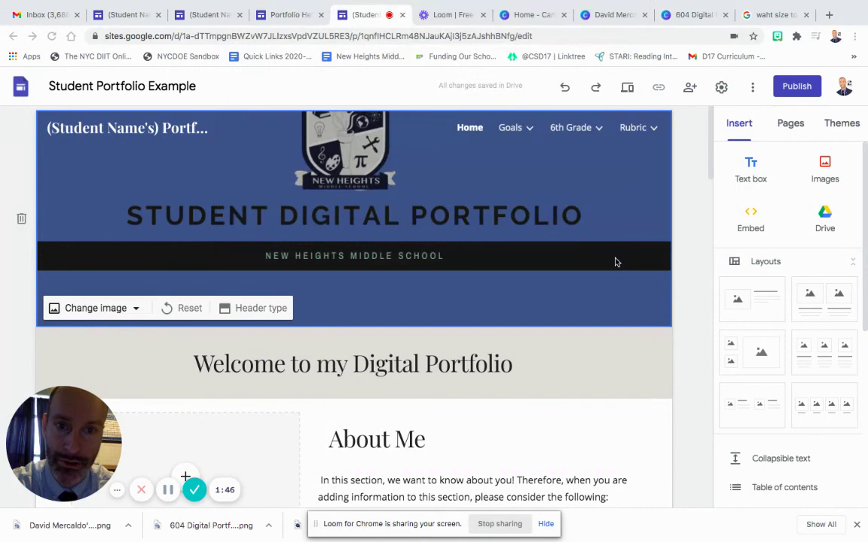